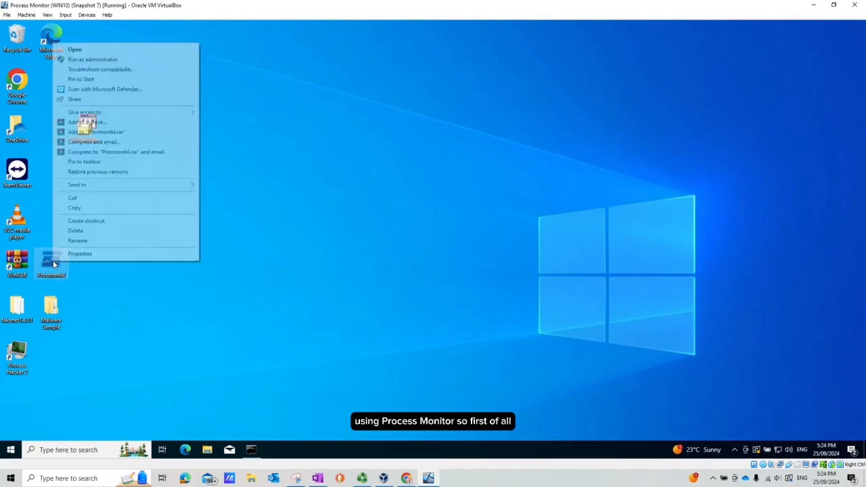
Launch Process Monitor as administrator, then clear its event list and pause capturing
left_click(109, 63)
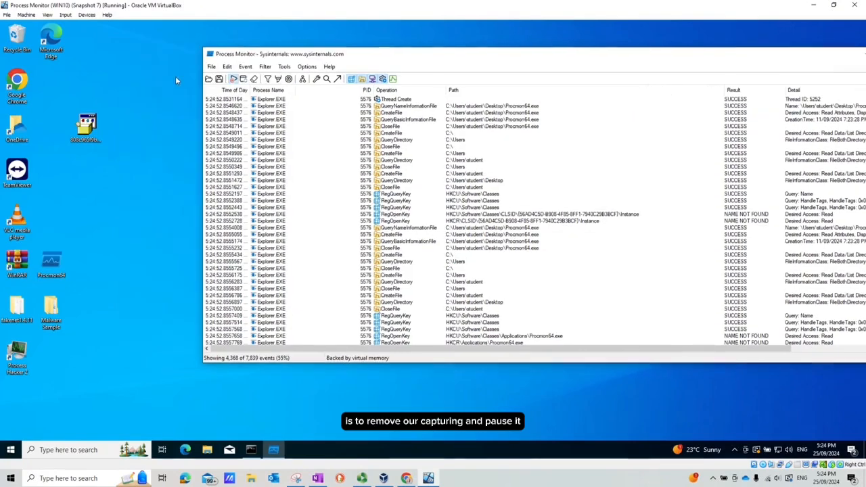
left_click(254, 79)
left_click(233, 79)
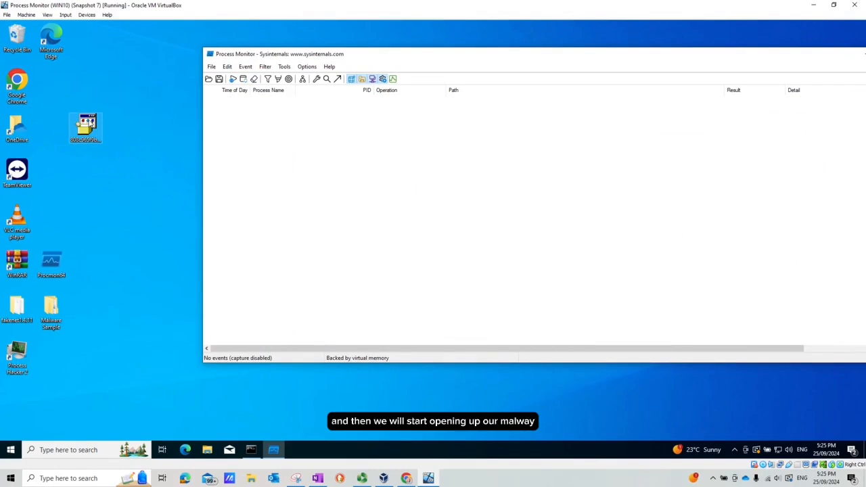
Open the malware sample from the desktop and resume event capture
right_click(91, 123)
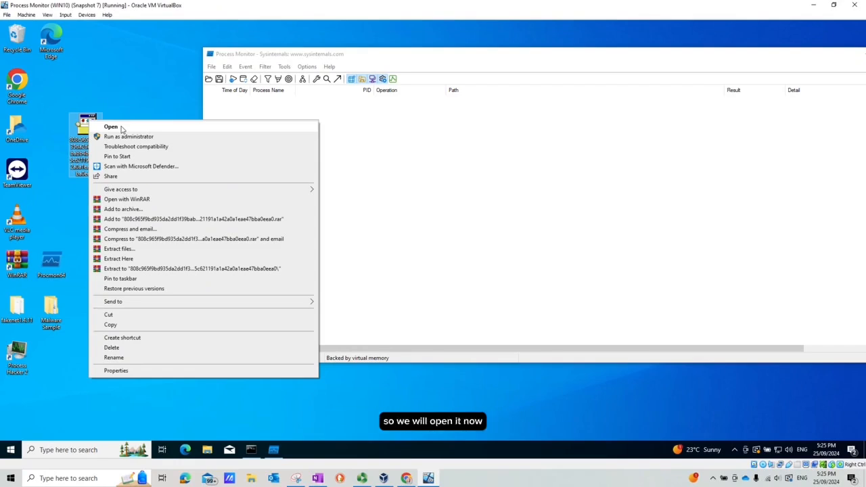
left_click(122, 128)
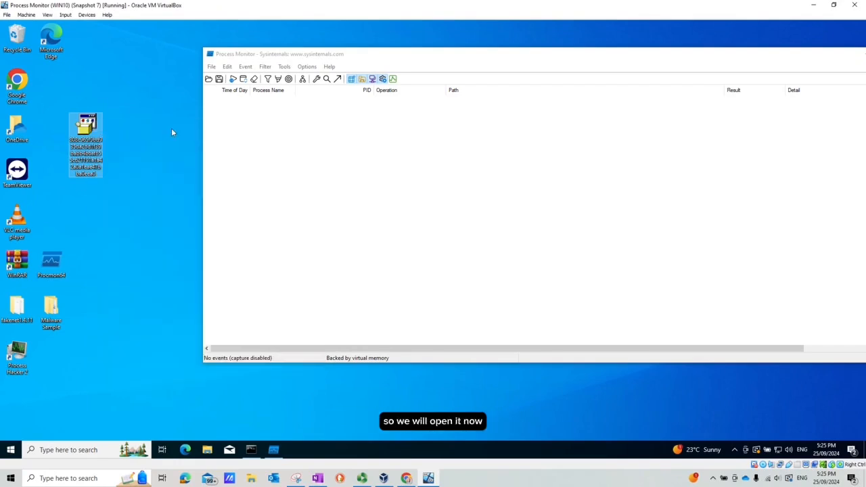
left_click(233, 79)
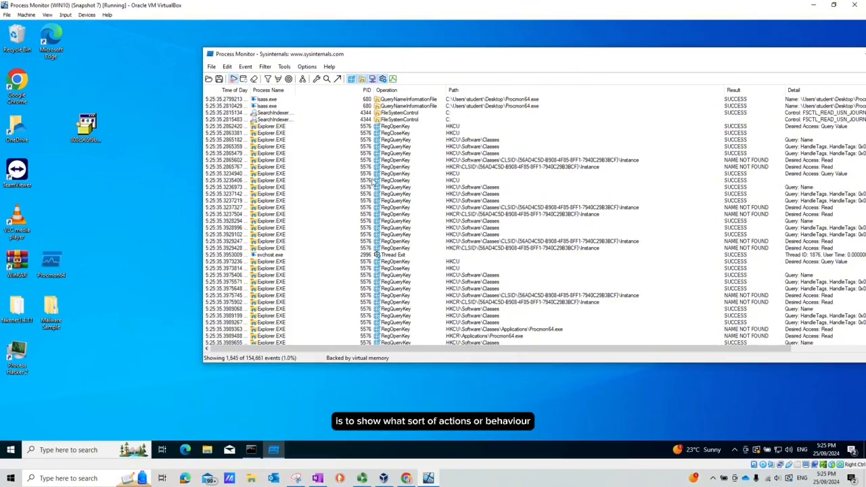
left_click(86, 125)
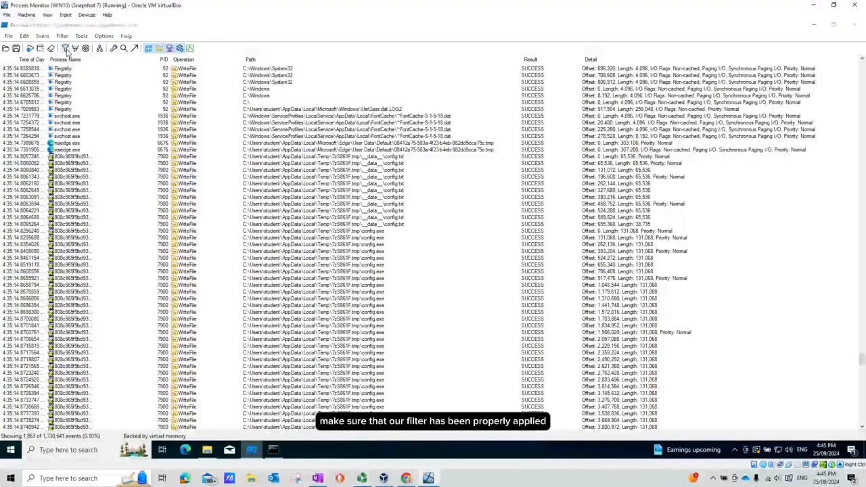
Review the existing filter conditions for the sample's process name and PIDs, then close the filter dialog
left_click(66, 48)
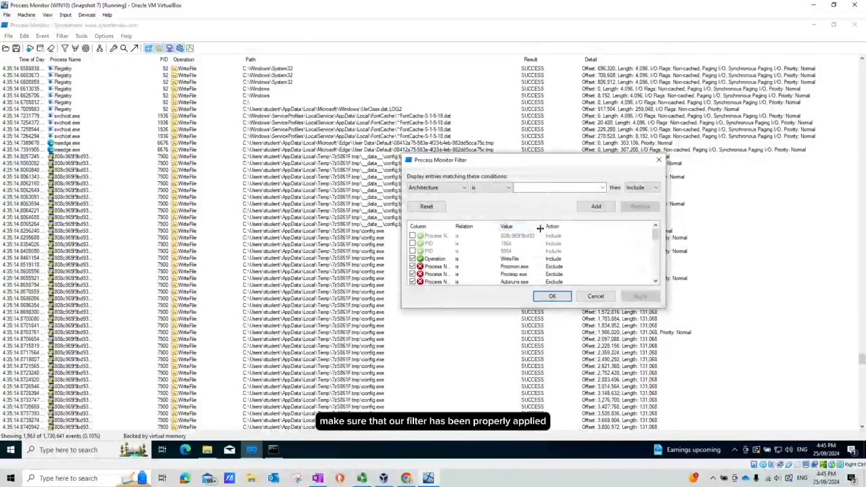
left_click_drag(544, 226, 562, 227)
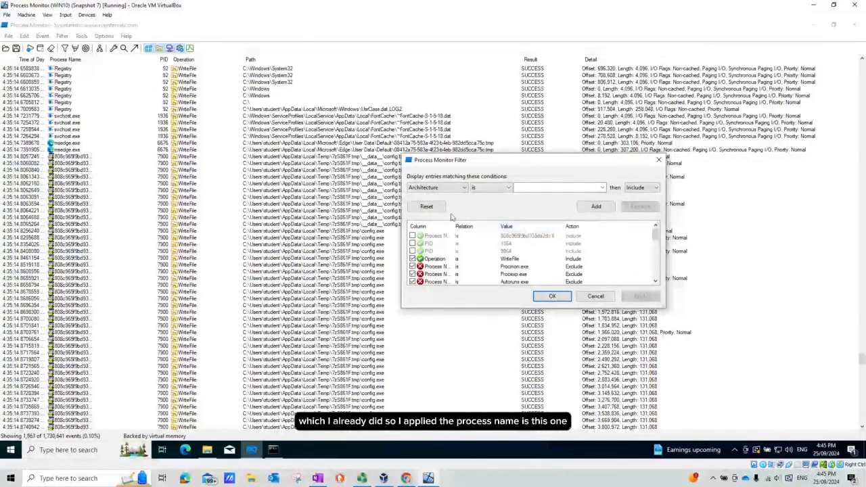
left_click(437, 235)
left_click_drag(452, 227, 463, 226)
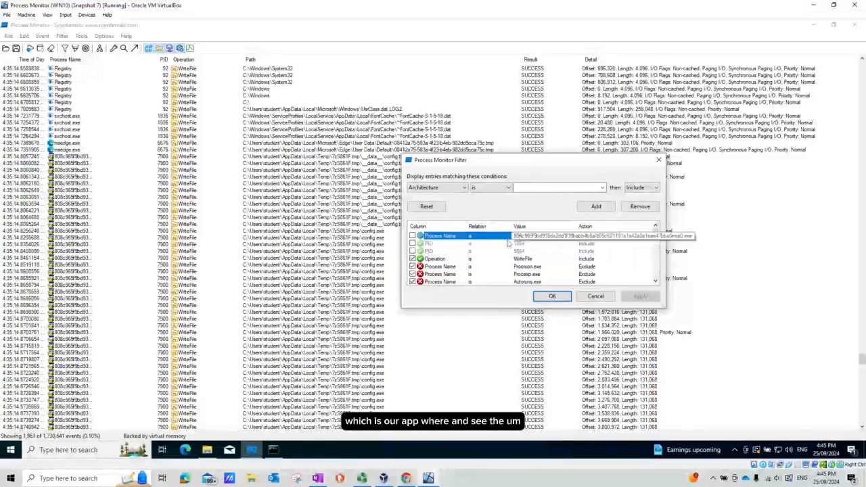
left_click(440, 245)
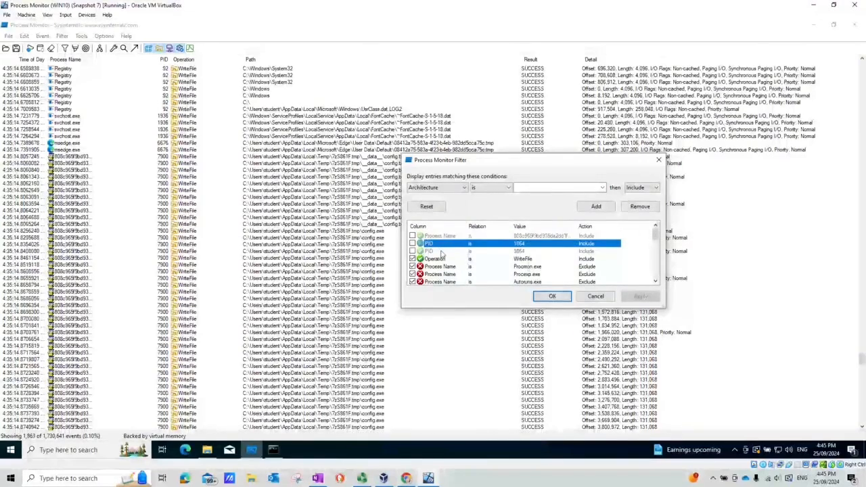
left_click(439, 252)
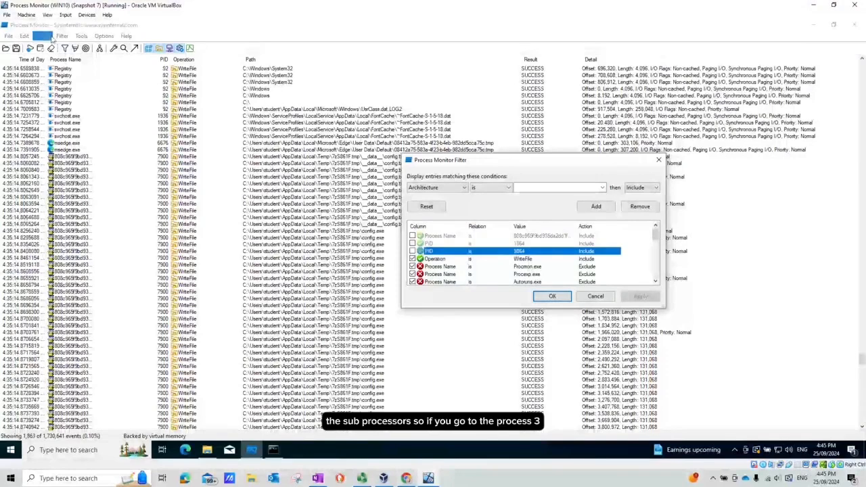
left_click(659, 160)
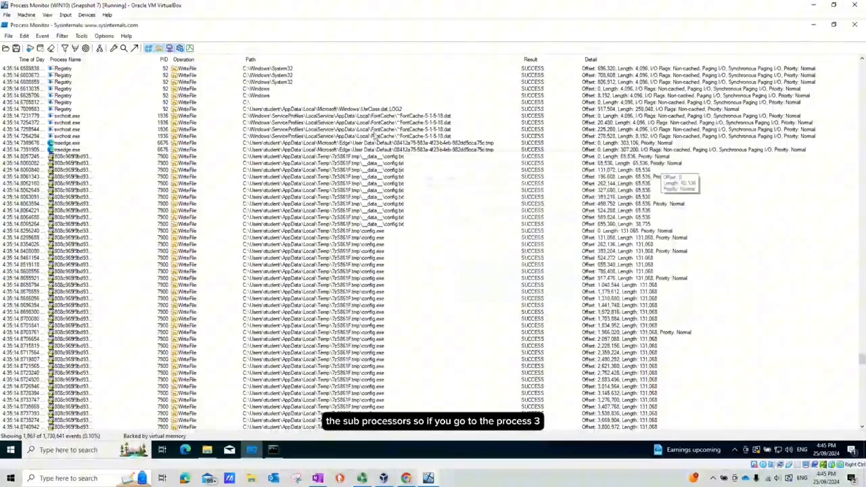
Open the Process Tree and expand the sample's install.exe entry to inspect its sub-processes
left_click(99, 48)
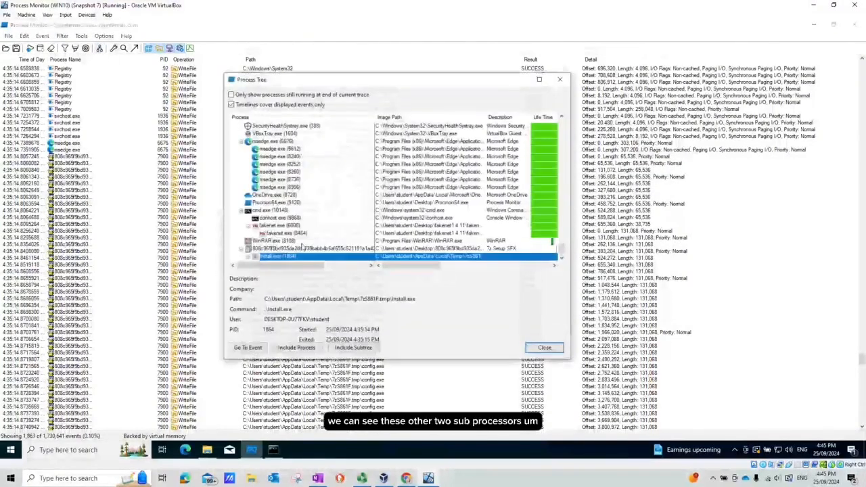
double_click(284, 256)
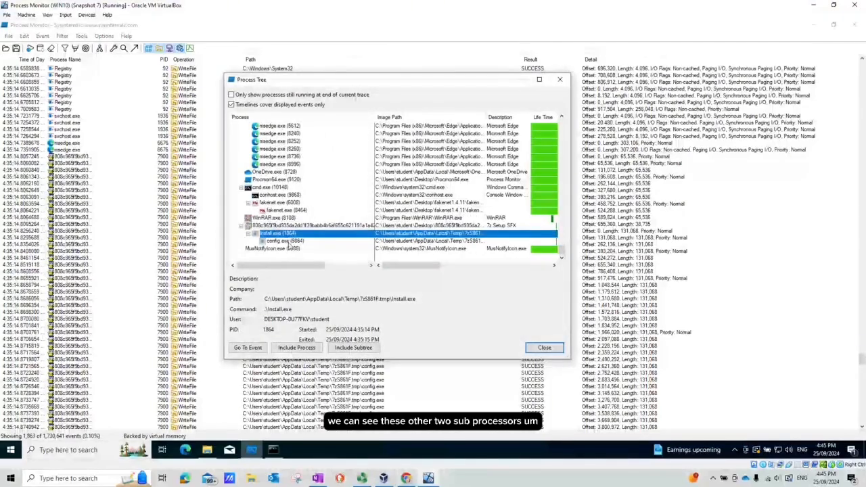
left_click(287, 241)
left_click(275, 234)
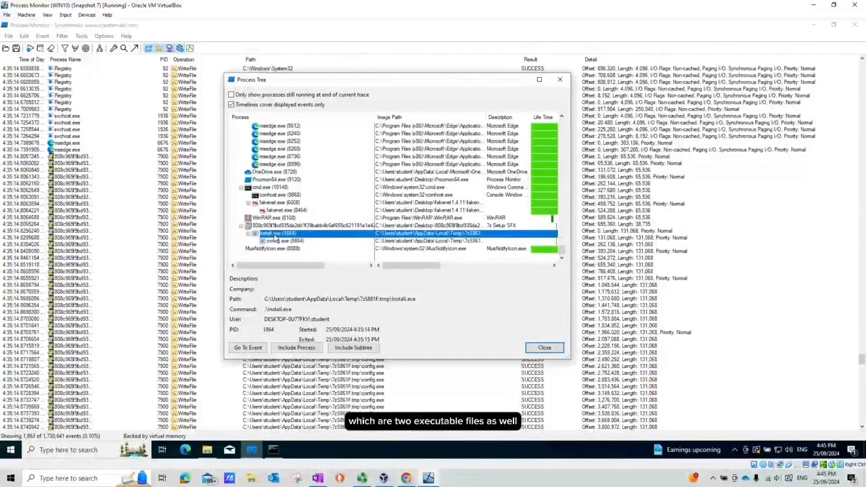
Enable the PID 1864 filter condition so only install.exe events are shown
left_click(66, 49)
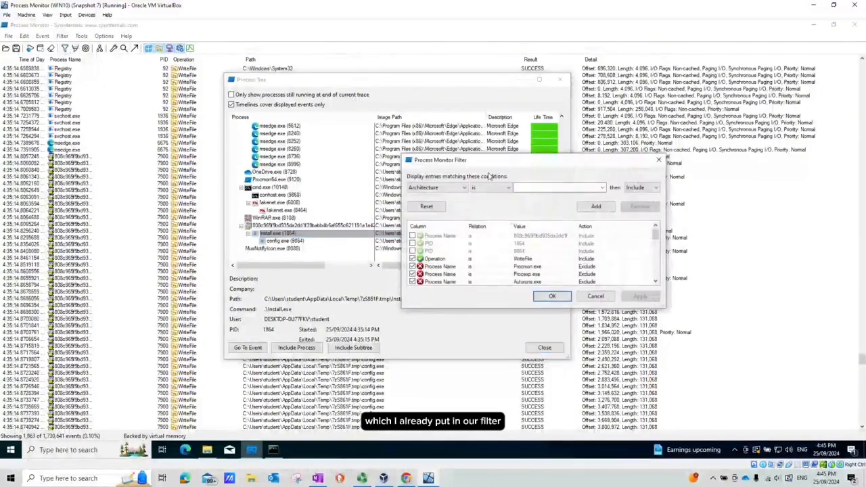
left_click(430, 251)
left_click(428, 243)
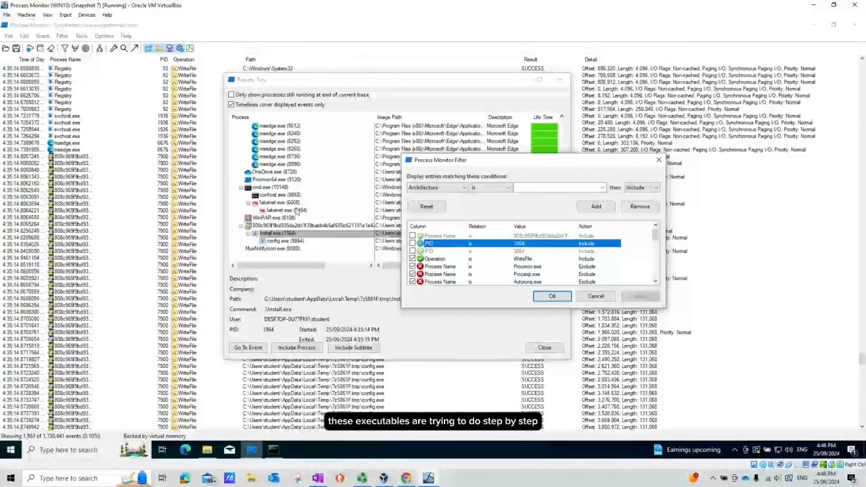
left_click(350, 236)
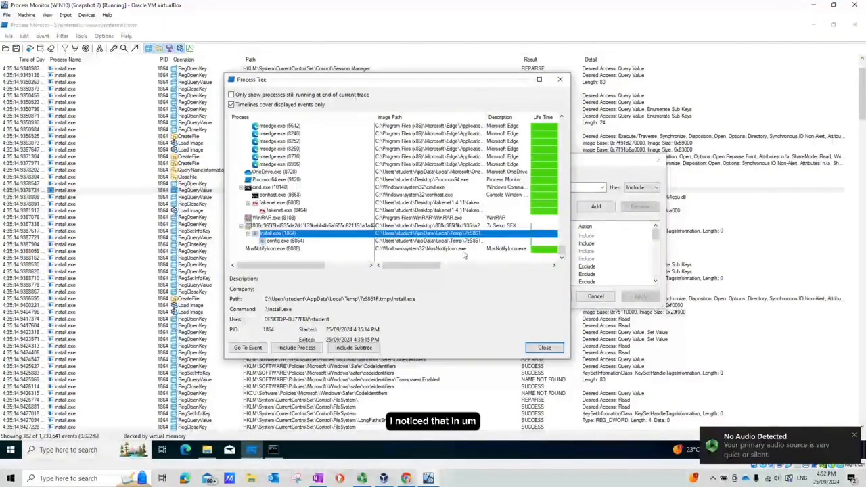
Inspect config.exe's launch command line in the Process Tree and close the tree
left_click_drag(437, 268, 513, 268)
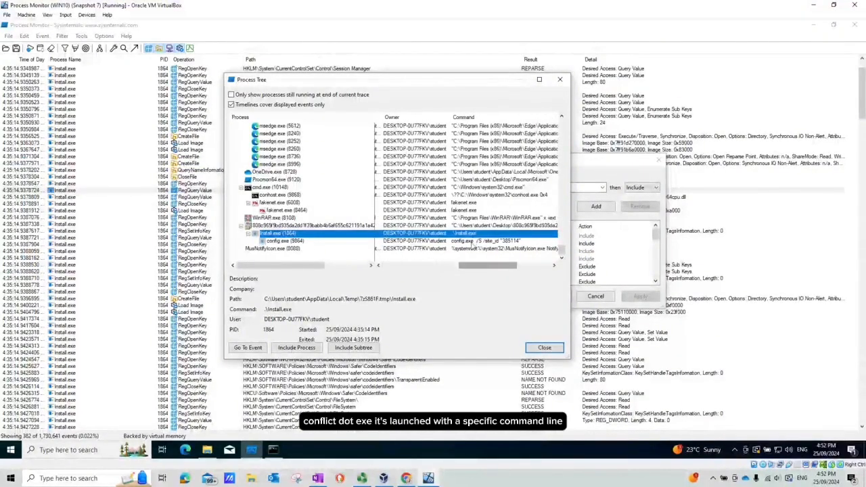
left_click(475, 243)
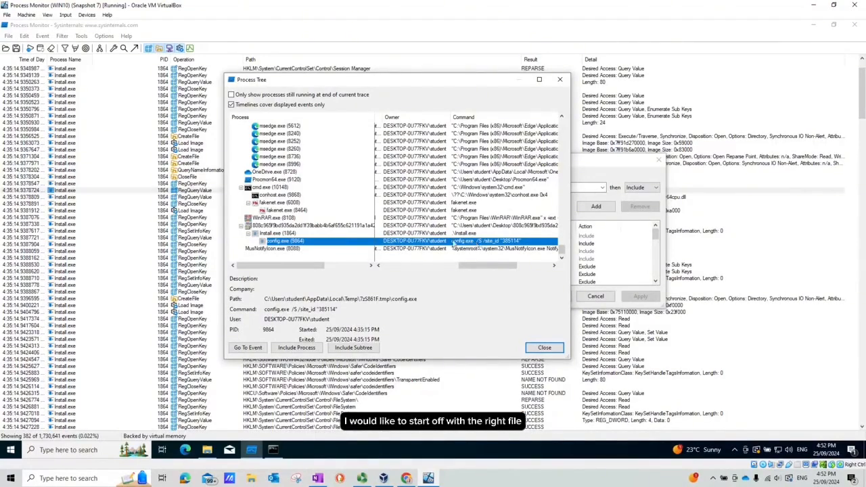
left_click(561, 81)
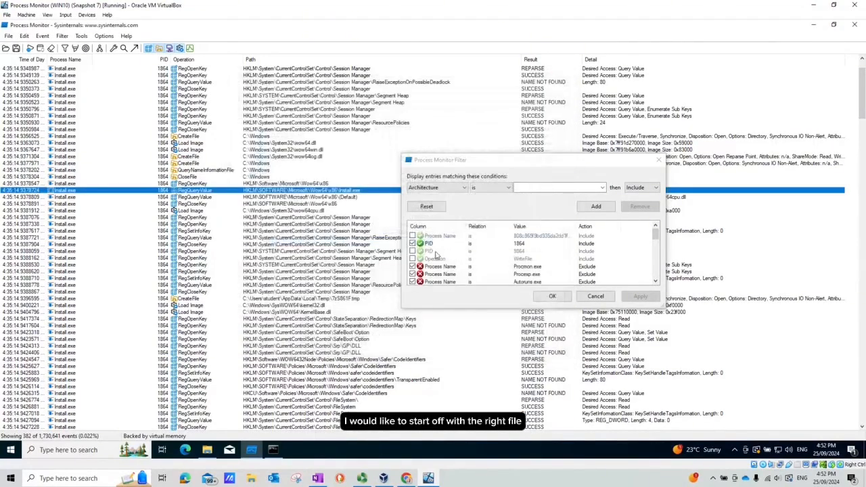
Enable the Operation is WriteFile filter condition and apply the filter
left_click(412, 260)
left_click(412, 259)
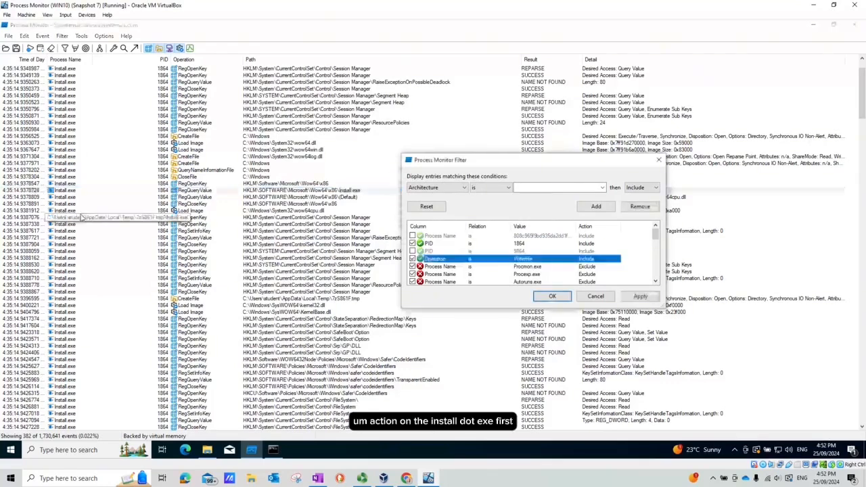
left_click(640, 298)
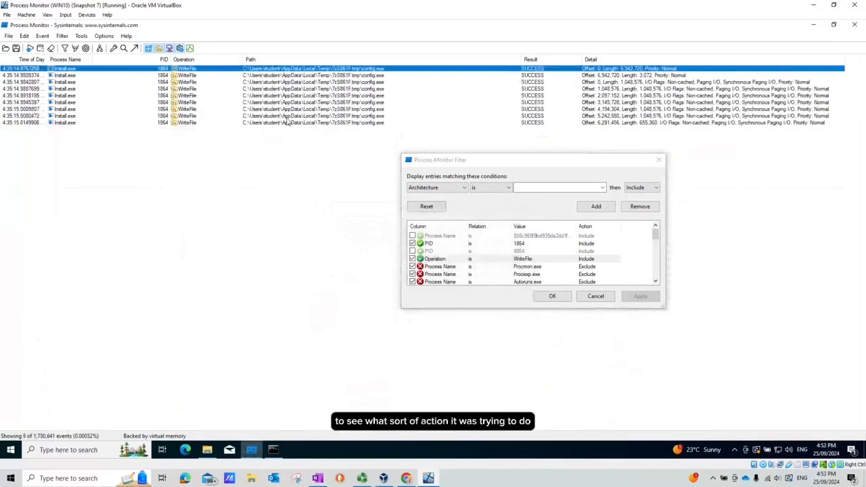
Open the properties of one WriteFile event on config.exe and close them
left_click(298, 102)
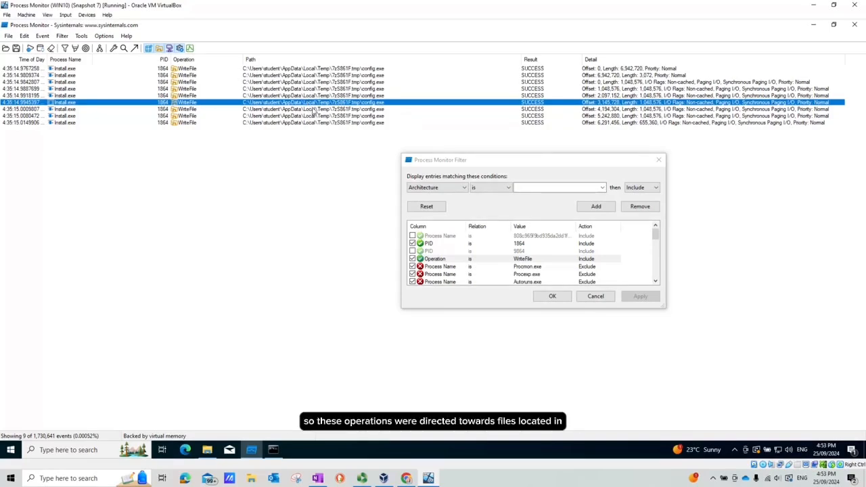
double_click(332, 103)
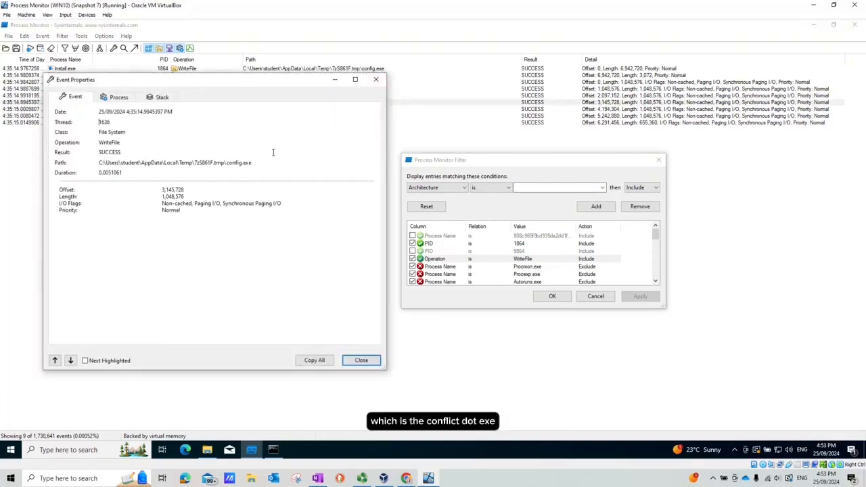
left_click(377, 80)
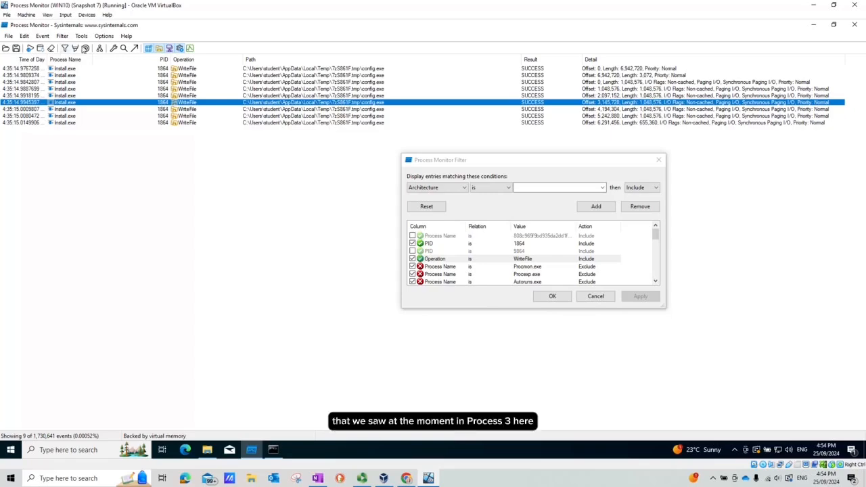
Open the Process Tree again and locate the config.exe sub-process
key("ctrl+t")
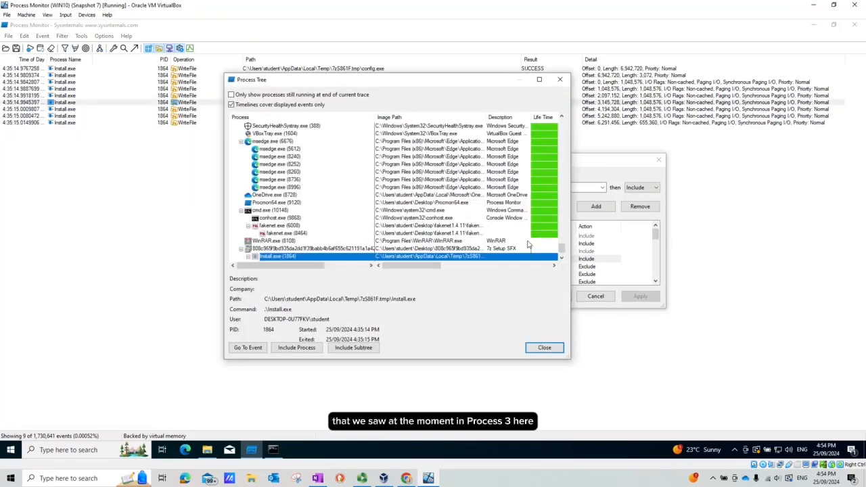
left_click_drag(435, 268, 517, 267)
scroll(506, 244, "down", 1)
left_click(506, 241)
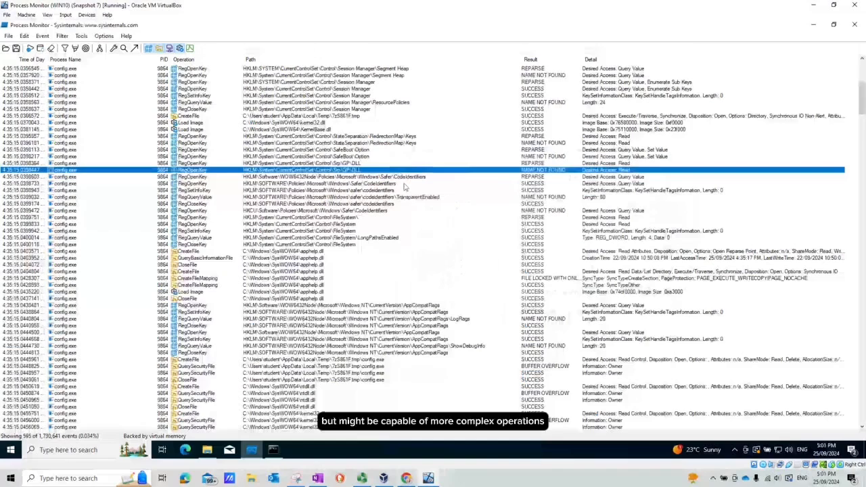
Scroll through config.exe's registry and file events to examine the keys and files it accesses
scroll(338, 189, "down", 1)
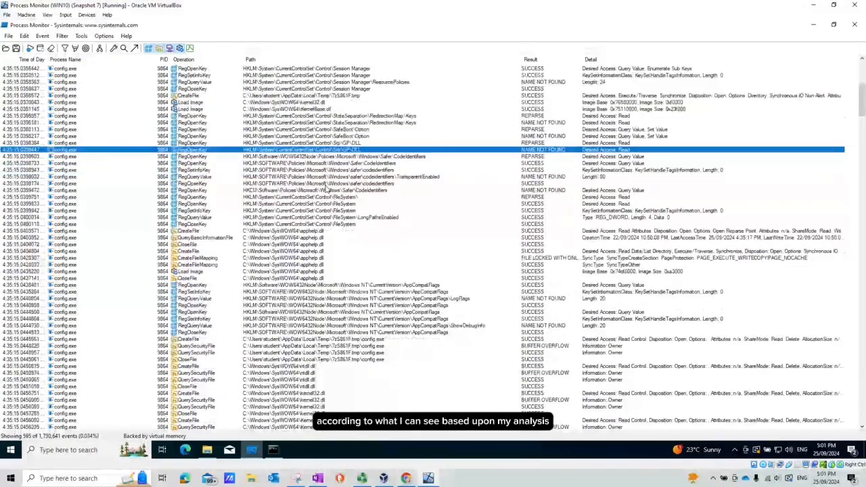
scroll(328, 191, "up", 1)
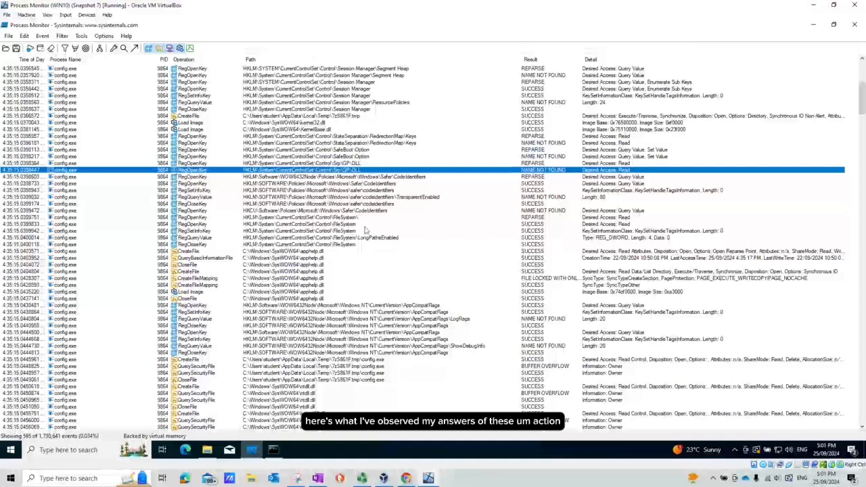
left_click(369, 191)
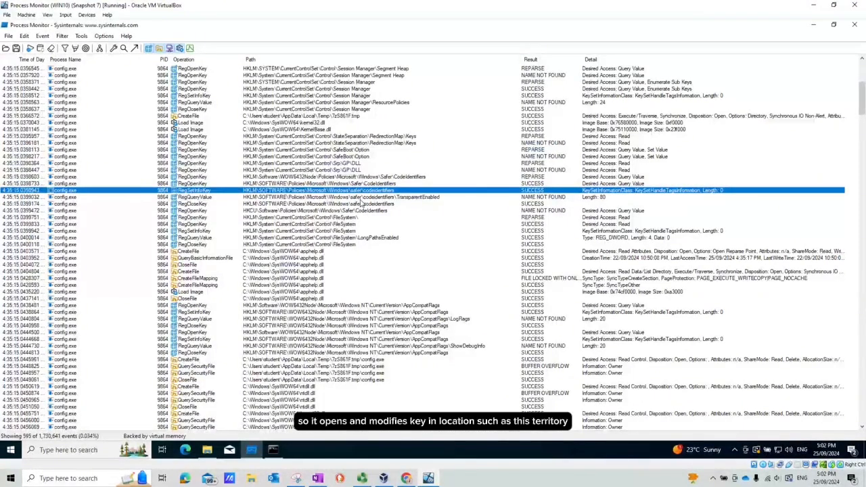
left_click(408, 198)
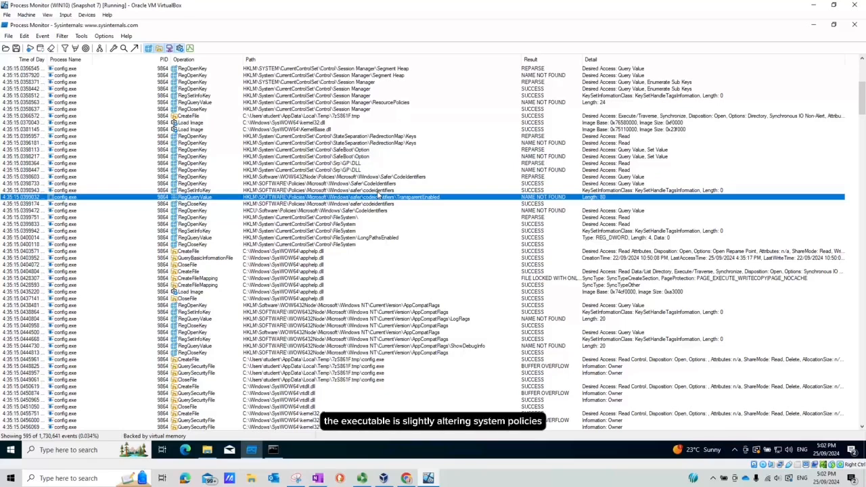
left_click(416, 204)
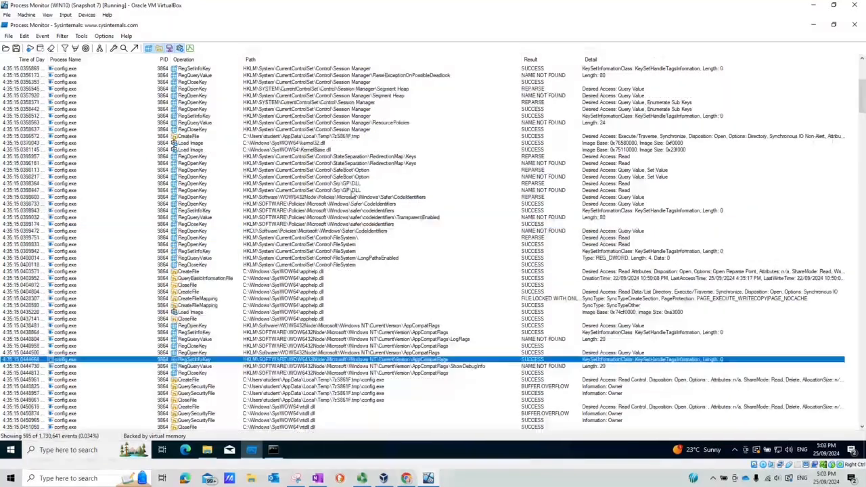
scroll(333, 323, "down", 6)
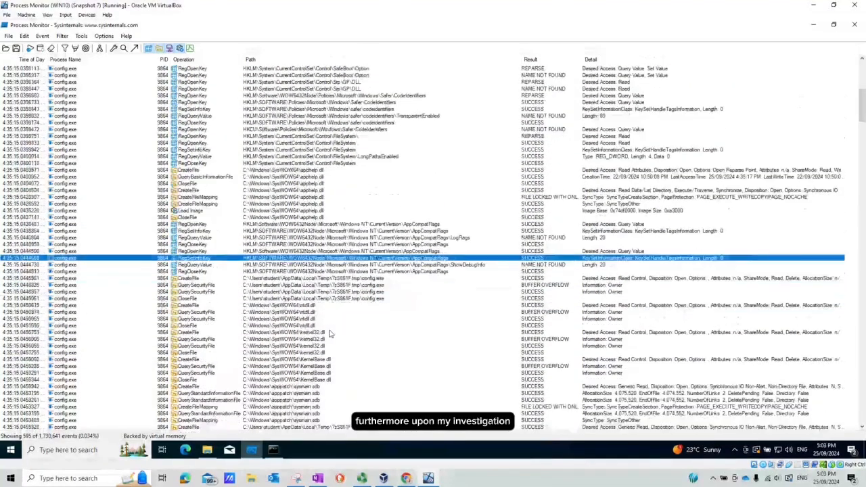
left_click(332, 313)
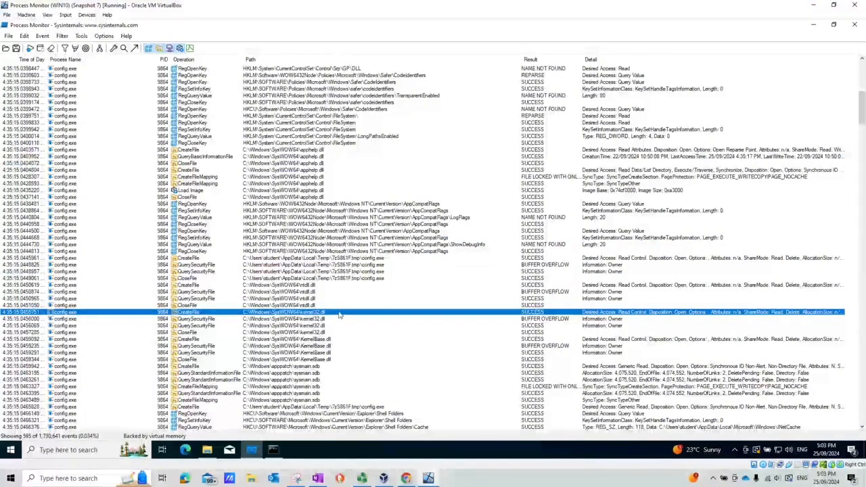
Scroll through config.exe's events to examine its file accesses and the NetworkProvider order registry keys it queries
left_click(338, 341)
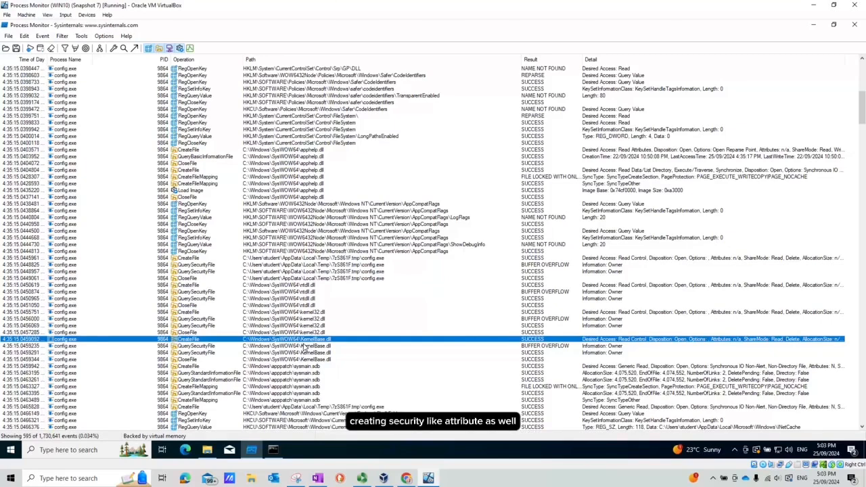
left_click(198, 347)
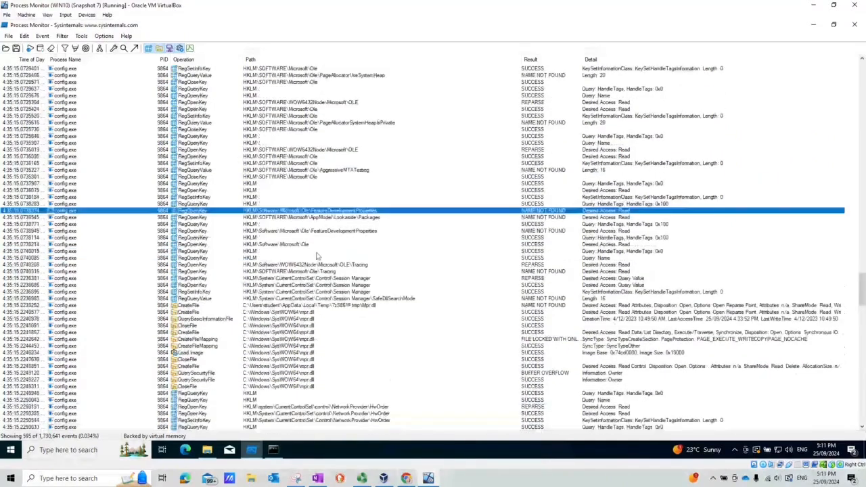
left_click(318, 251)
scroll(342, 245, "down", 7)
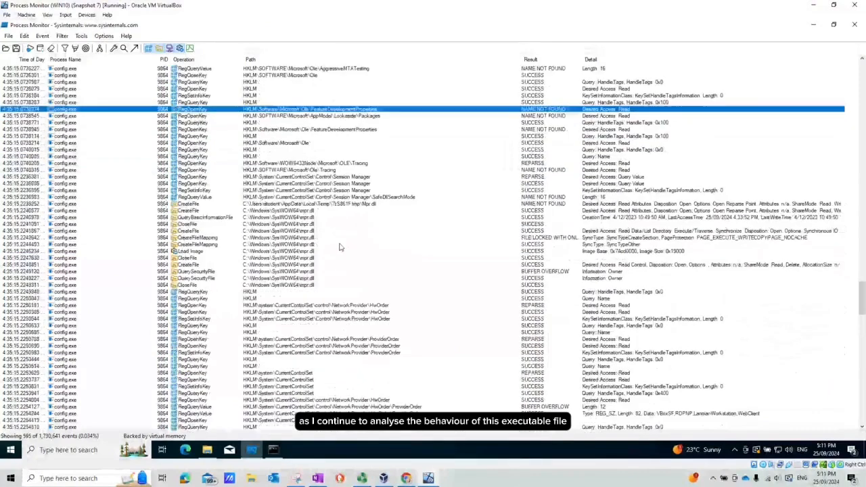
scroll(347, 255, "down", 2)
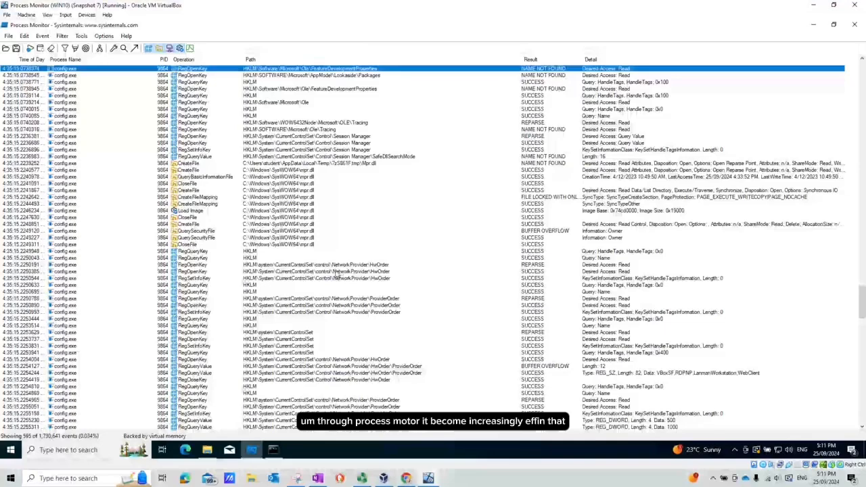
left_click(341, 272)
scroll(344, 279, "down", 3)
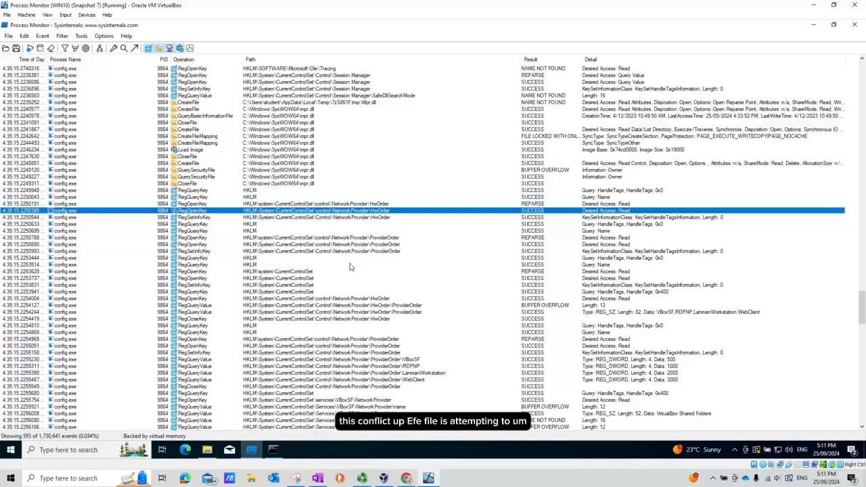
scroll(350, 266, "down", 1)
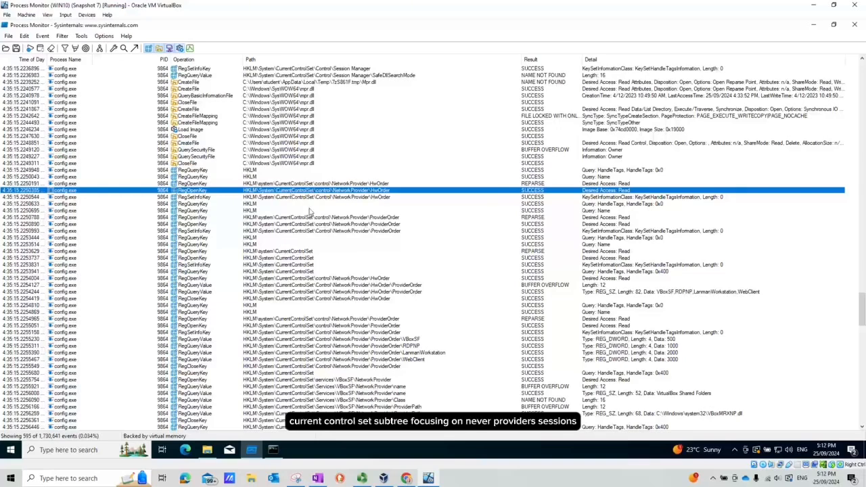
Examine config.exe's queries of the network provider service keys, such as VBoxSF, RDPNP, LanmanWorkstation and WebClient
left_click(346, 312)
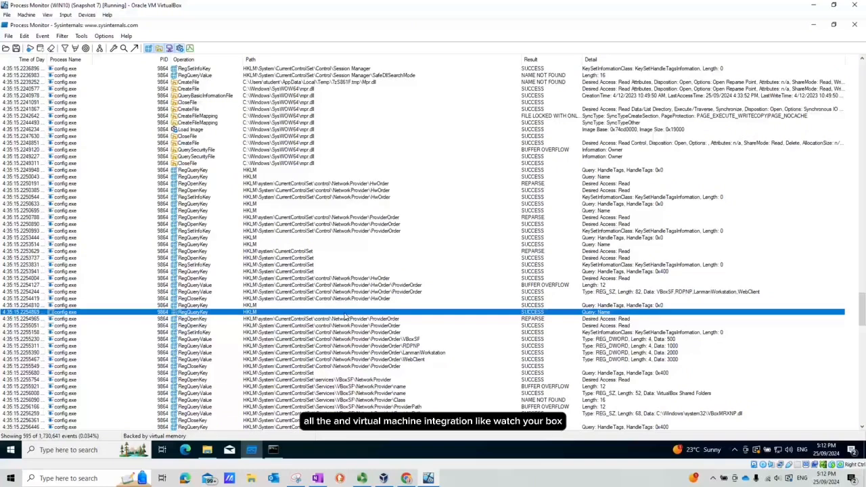
scroll(387, 319, "down", 1)
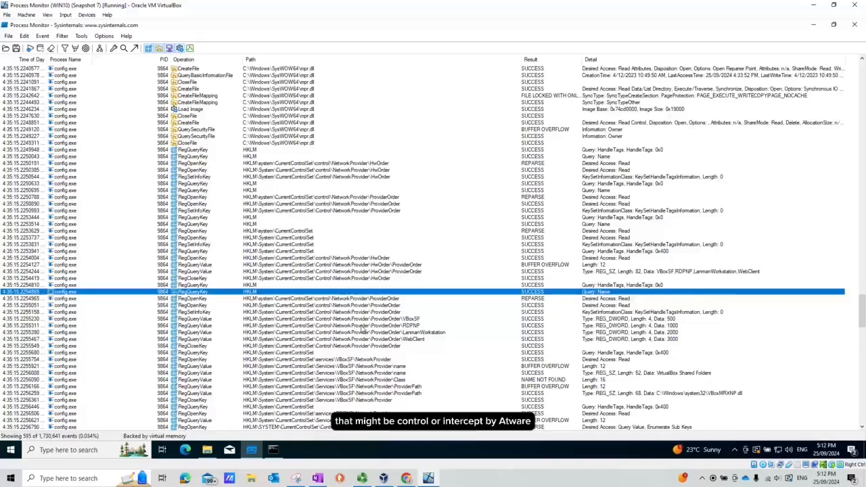
scroll(363, 329, "down", 9)
left_click(388, 204)
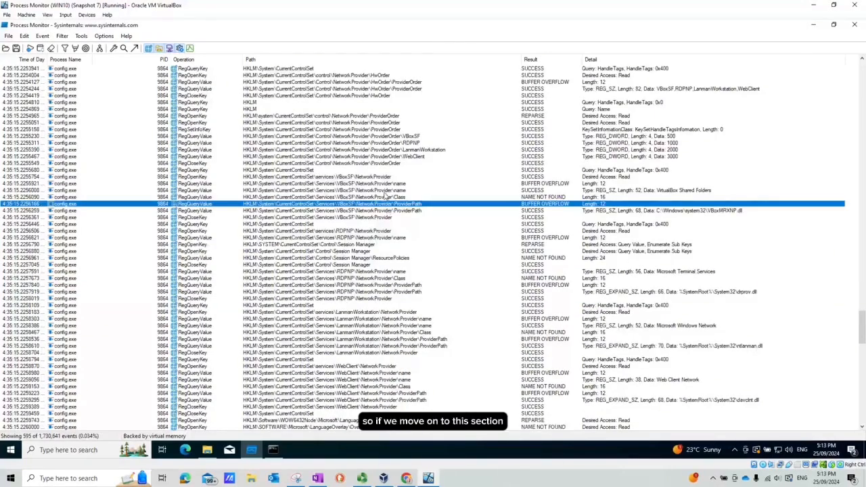
left_click(385, 197)
left_click(391, 211)
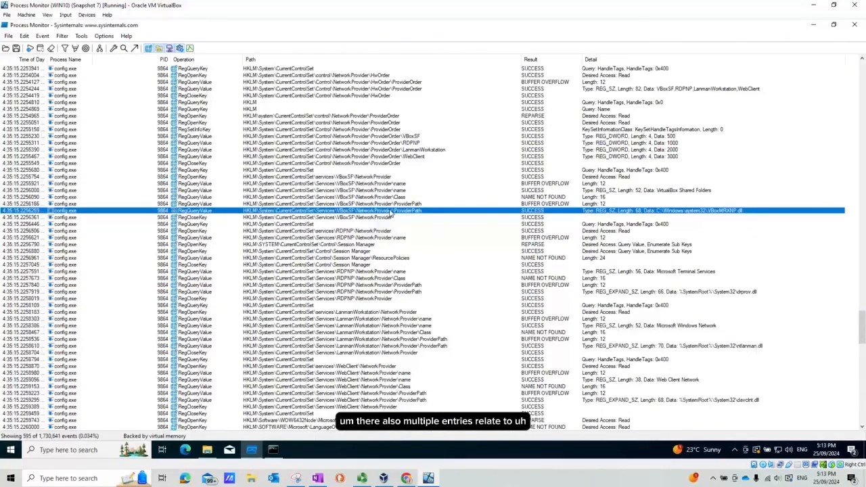
left_click(379, 197)
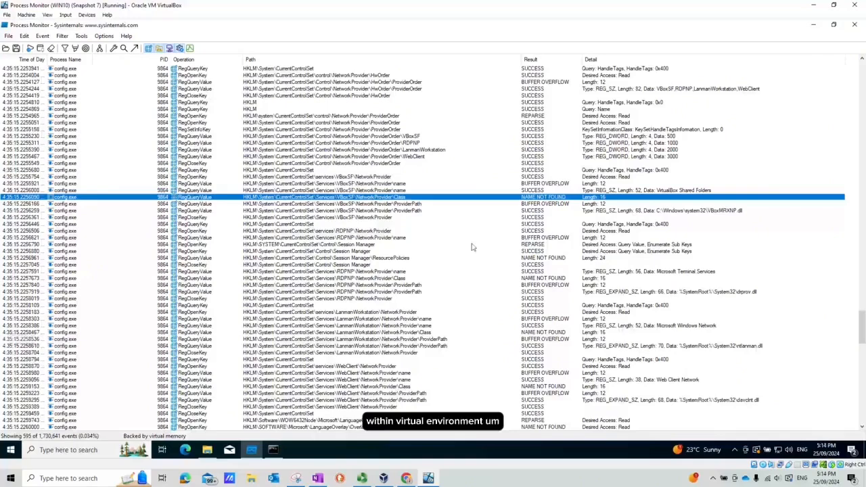
scroll(499, 257, "down", 1)
scroll(474, 254, "up", 1)
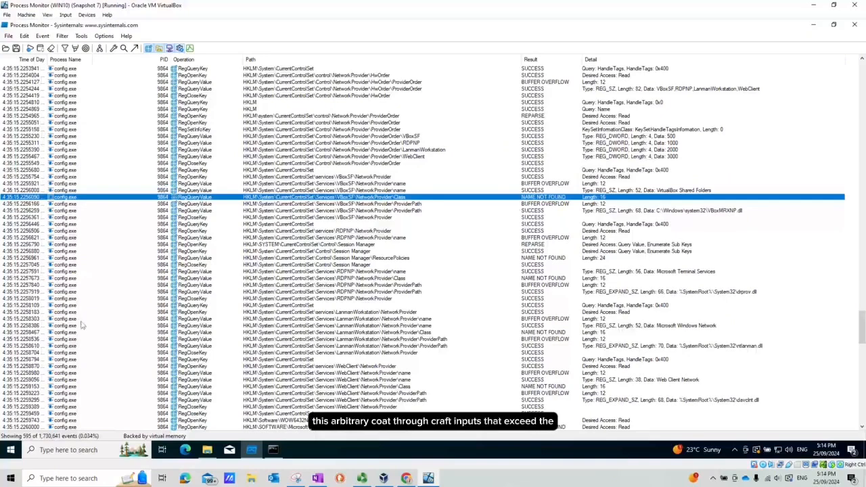
scroll(27, 319, "down", 1)
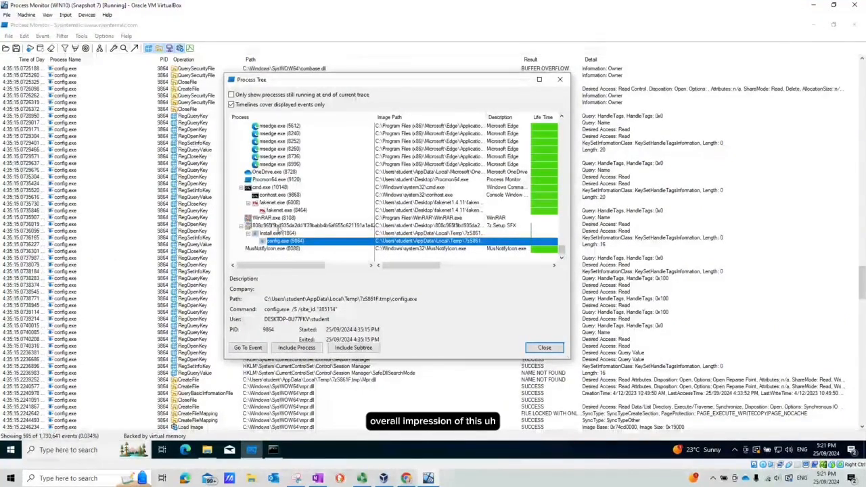
In the Process Tree, inspect the details of the parent 7z Setup SFX process and the config.exe sub-process
left_click(305, 225)
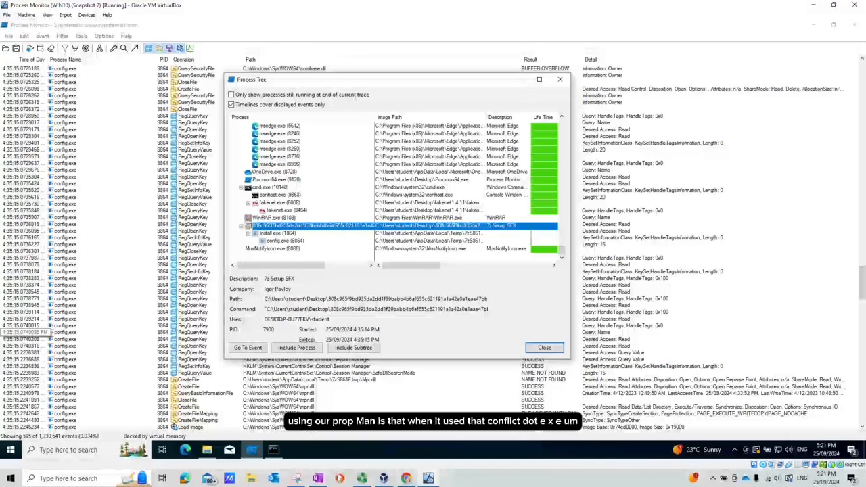
left_click(278, 241)
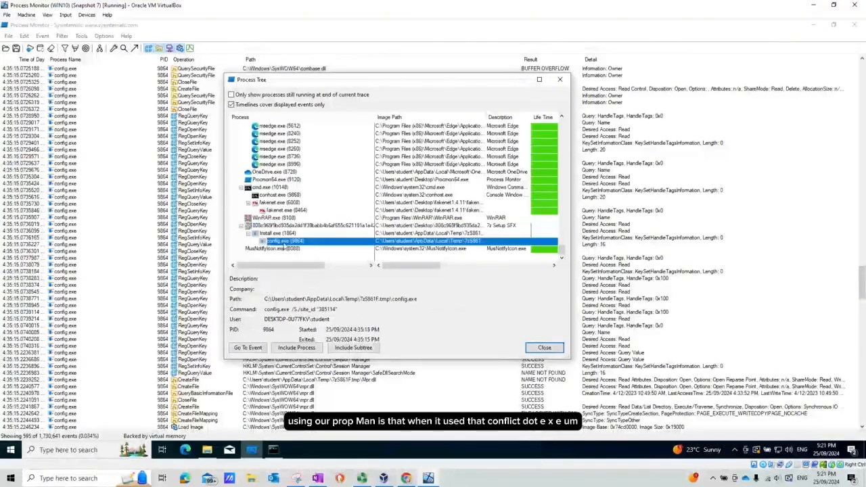